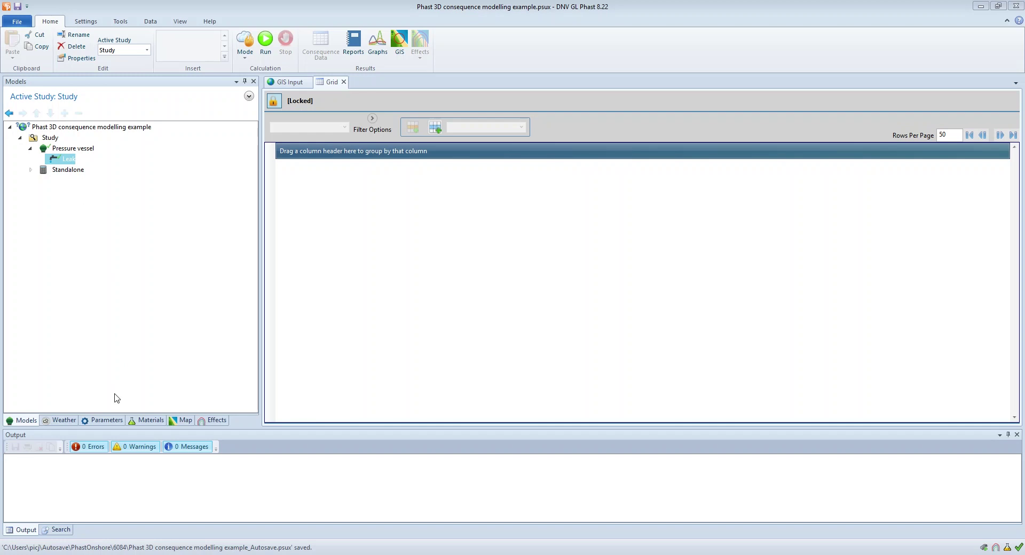
Show the study's parameter sets, including 3D viewer parameters [Beta], in the left panel
{"action": "left_click", "coordinate": [102, 421]}
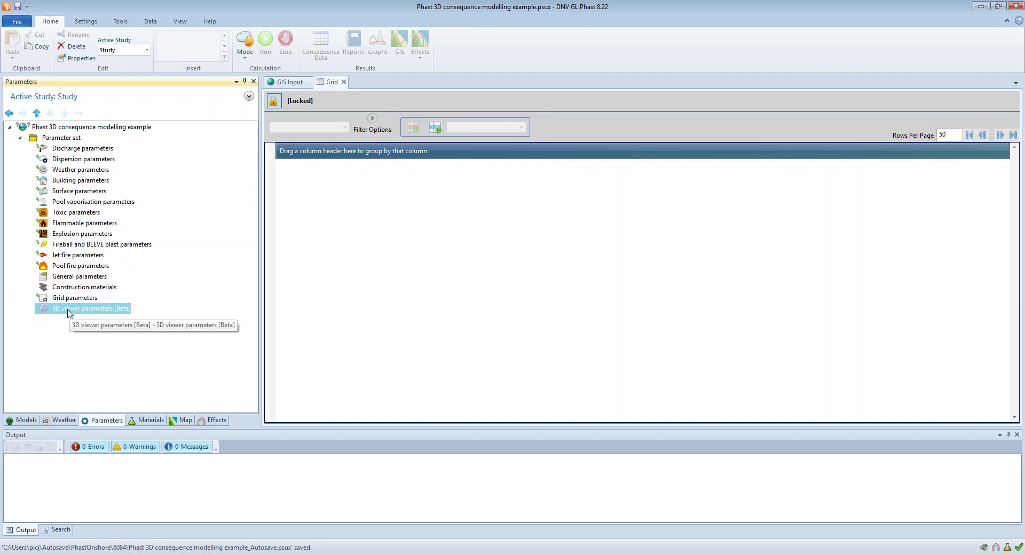
{"action": "double_click", "coordinate": [104, 310]}
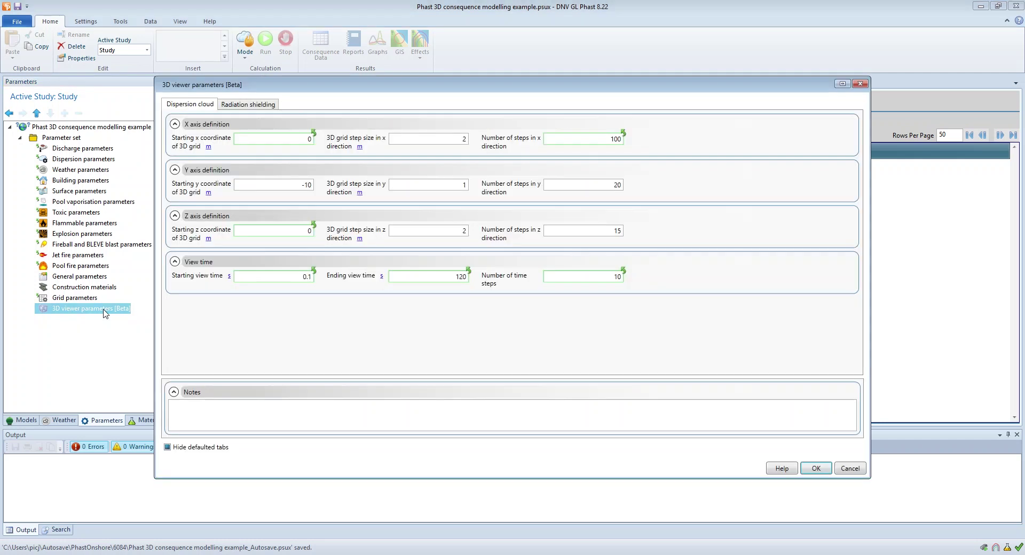
{"action": "left_click_drag", "start_coordinate": [393, 83], "coordinate": [245, 74]}
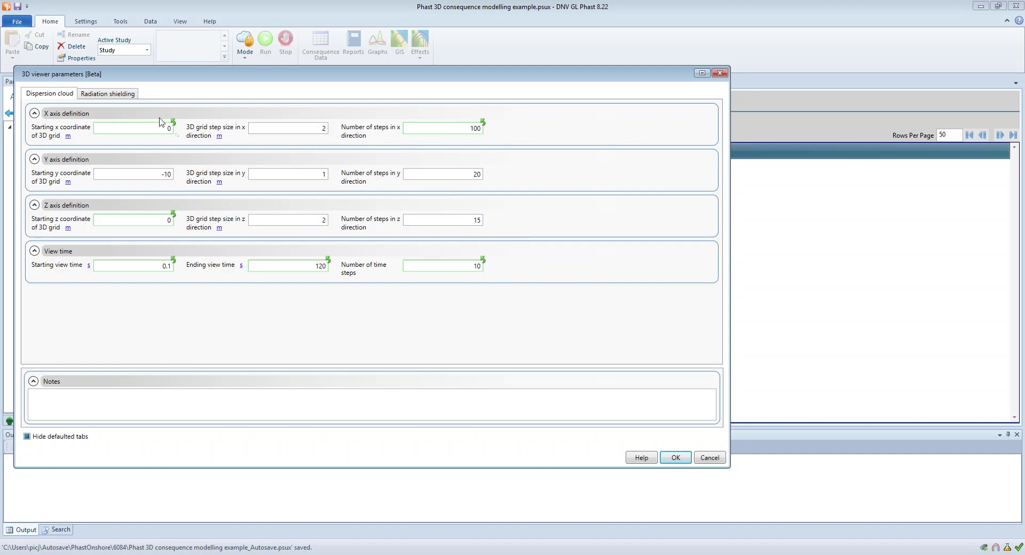
{"action": "left_click", "coordinate": [710, 458]}
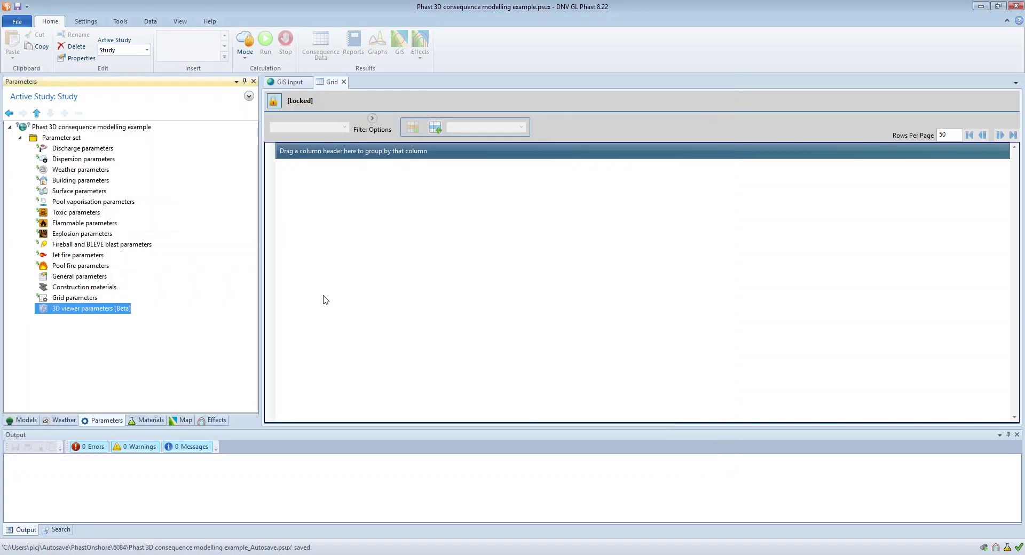
Open the Leak graphs on the Side View with the 22000, 44000 and 165000 ppm contours
{"action": "left_click", "coordinate": [23, 421]}
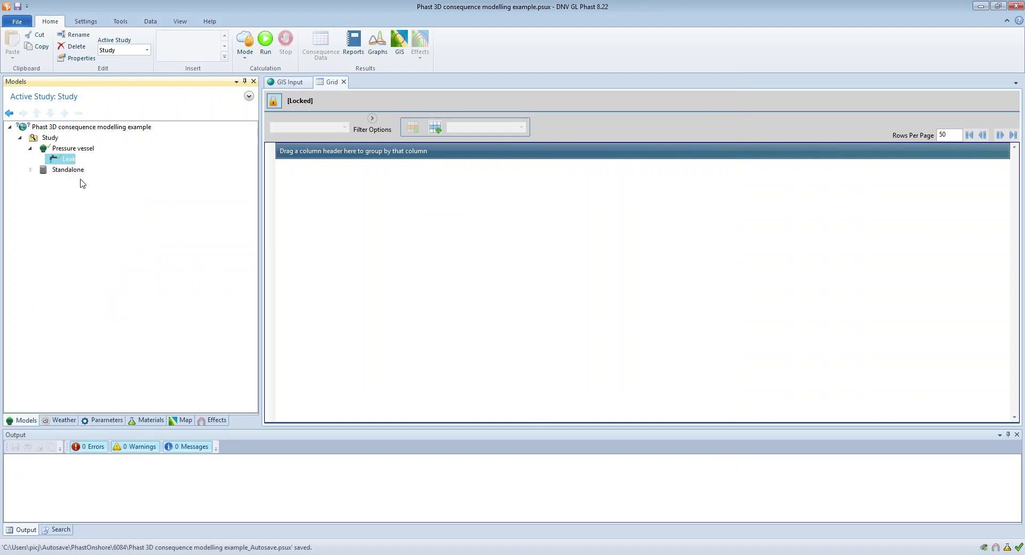
{"action": "left_click", "coordinate": [376, 42]}
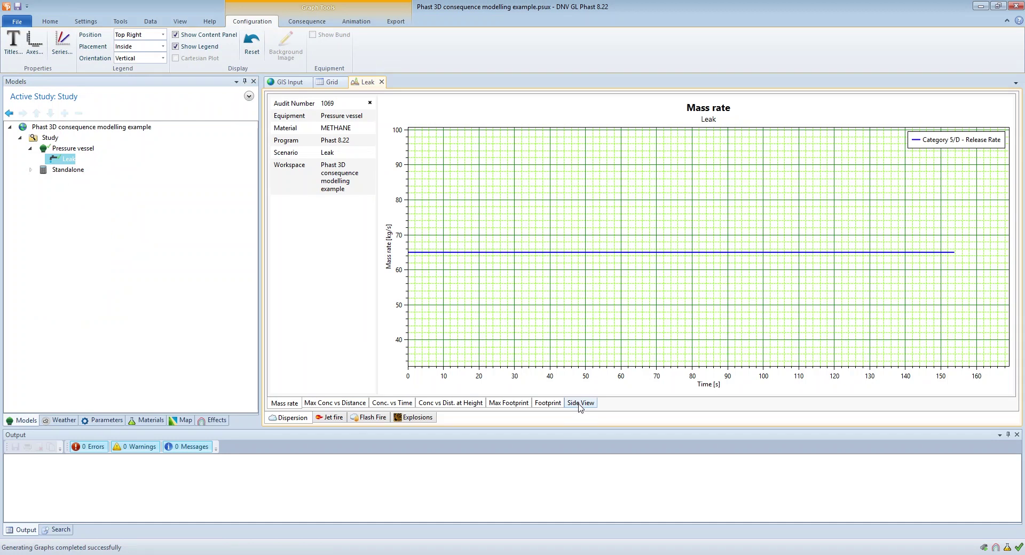
{"action": "left_click", "coordinate": [580, 404]}
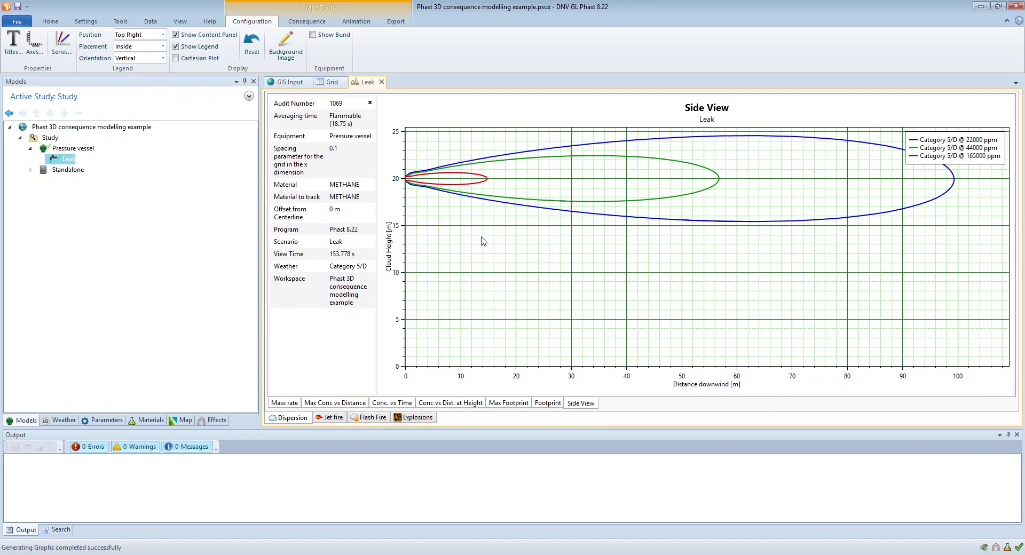
Open 3D viewer parameters [Beta] as a narrow window at the top-left beside the graph
{"action": "left_click", "coordinate": [100, 421]}
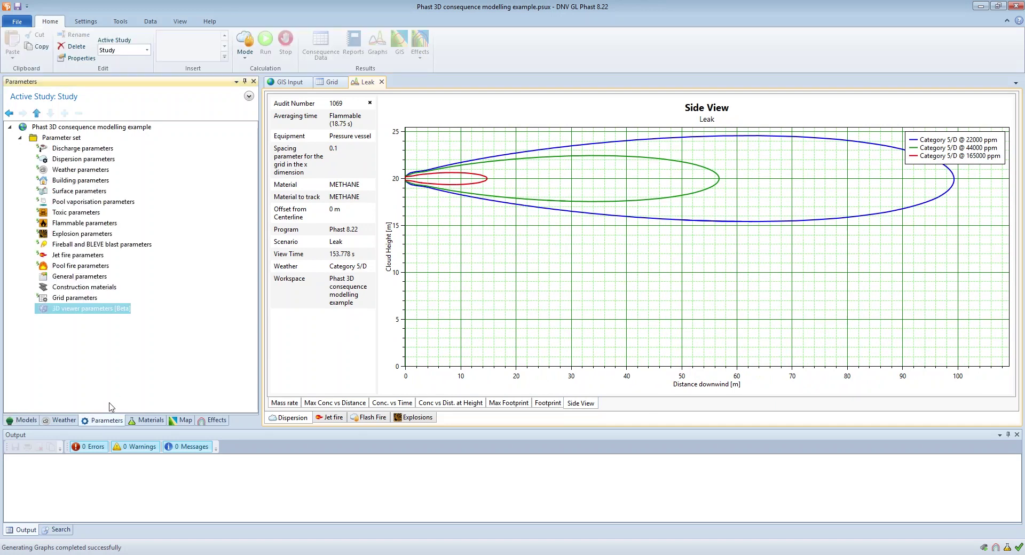
{"action": "double_click", "coordinate": [75, 308]}
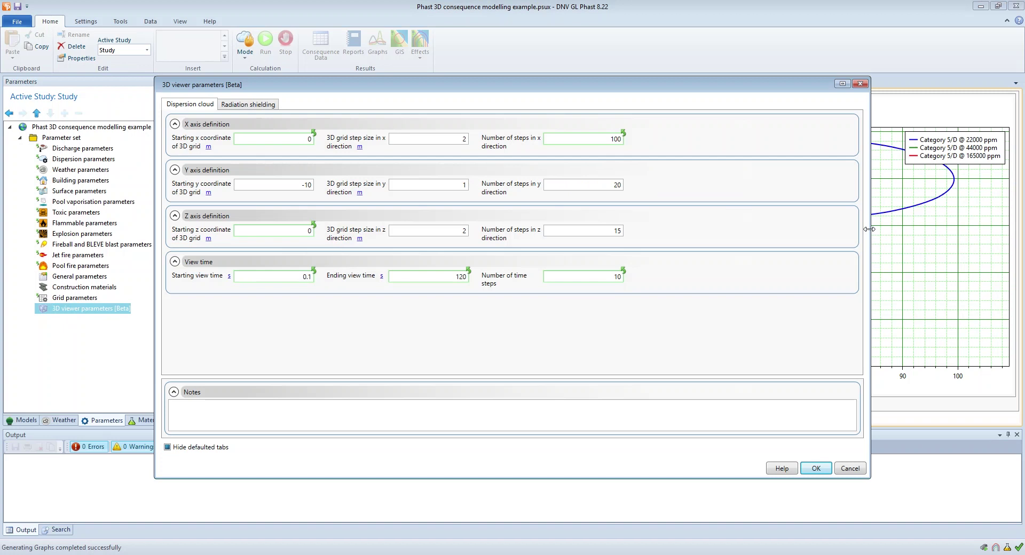
{"action": "left_click_drag", "start_coordinate": [869, 229], "coordinate": [482, 296]}
{"action": "left_click_drag", "start_coordinate": [314, 87], "coordinate": [167, 35]}
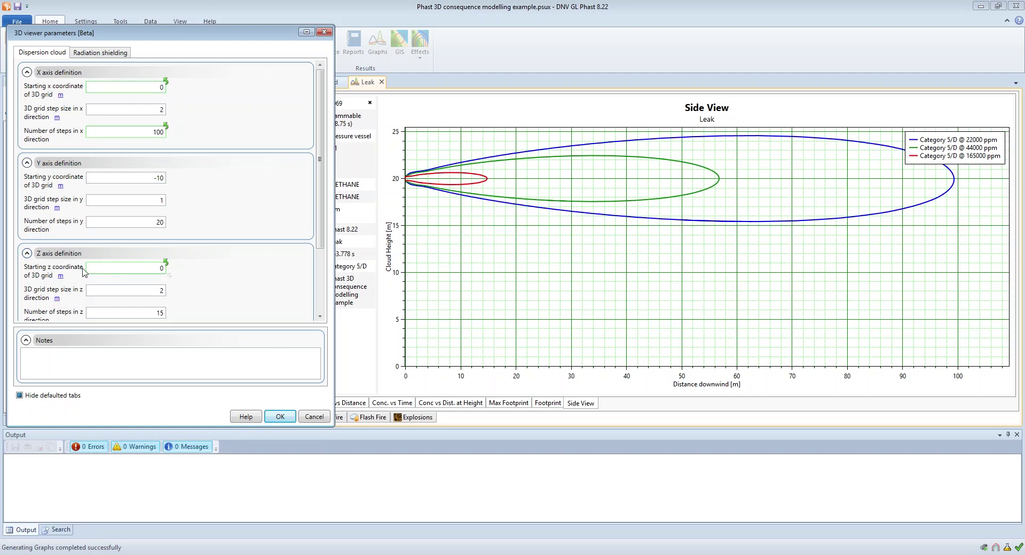
{"action": "scroll", "coordinate": [55, 288], "scroll_direction": "down", "scroll_amount": 1}
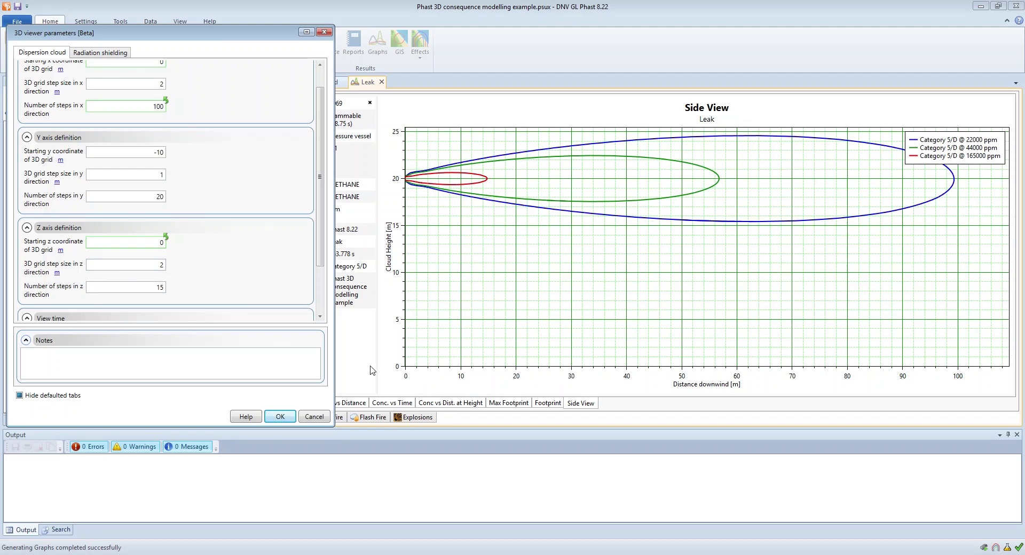
{"action": "left_click", "coordinate": [144, 242]}
Set the 3D grid Z step size to 15 m and the number of Z steps to 3
{"action": "left_click", "coordinate": [157, 263]}
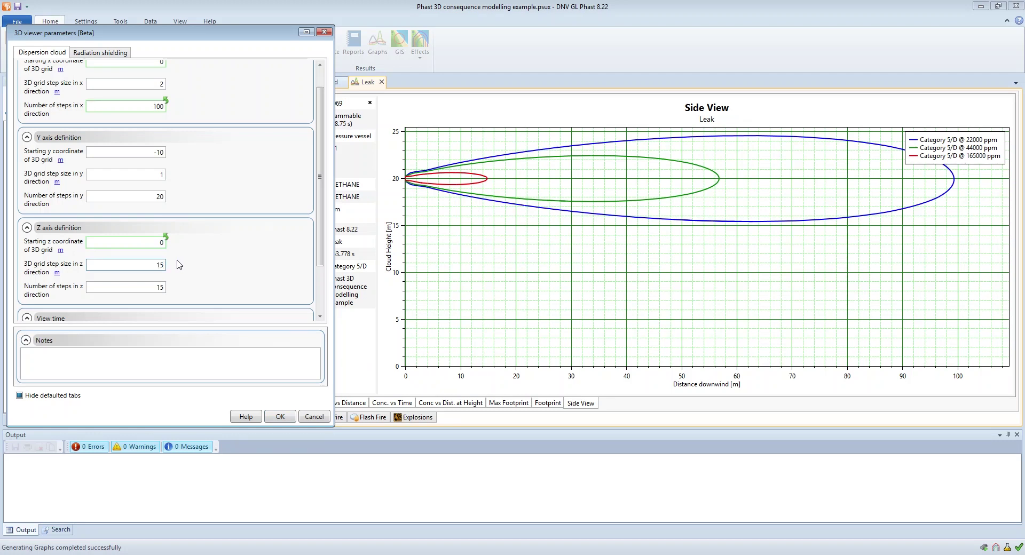
{"action": "left_click", "coordinate": [151, 287]}
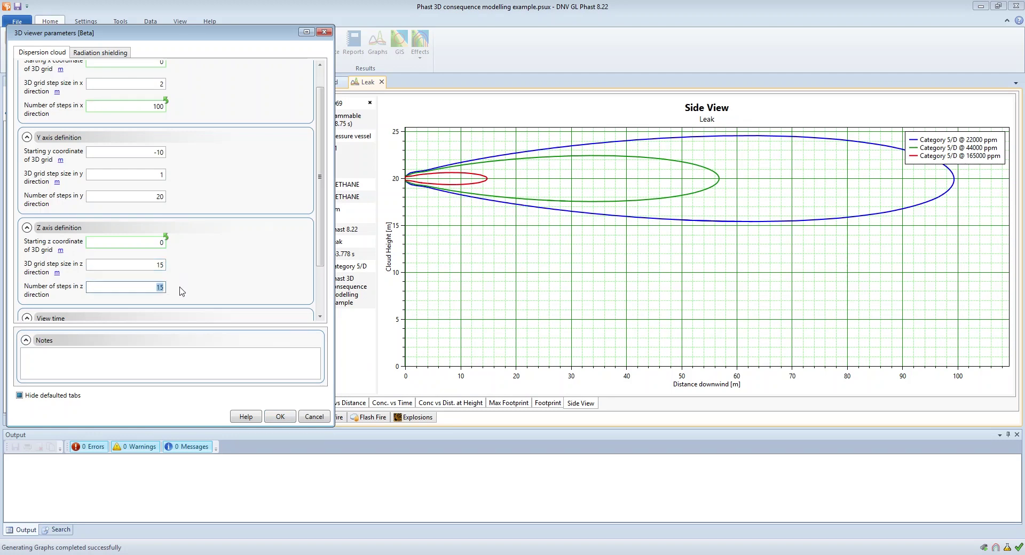
{"action": "type", "text": "3"}
Save the grid settings, accept deleting old results, and rerun the Leak calculation
{"action": "left_click", "coordinate": [280, 417]}
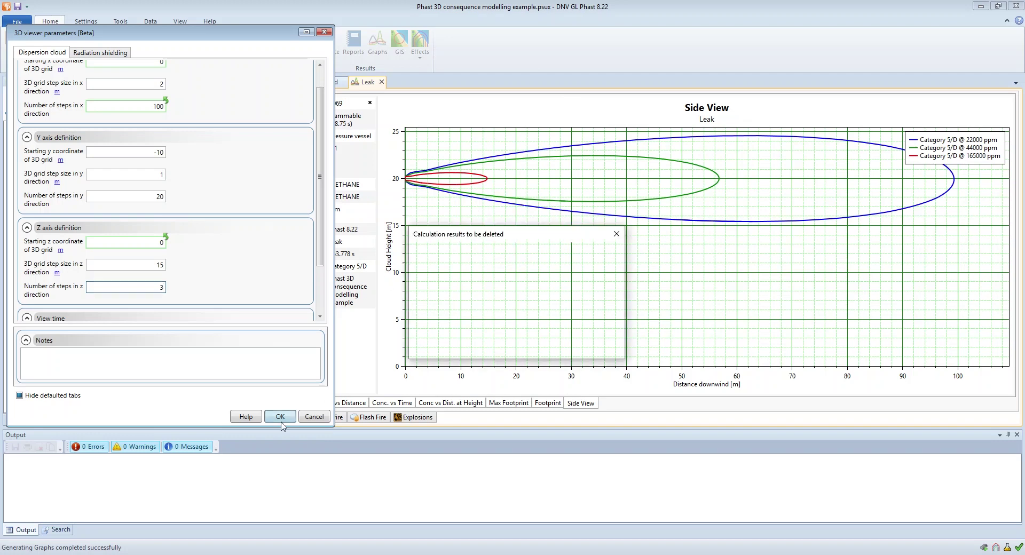
{"action": "left_click", "coordinate": [559, 348]}
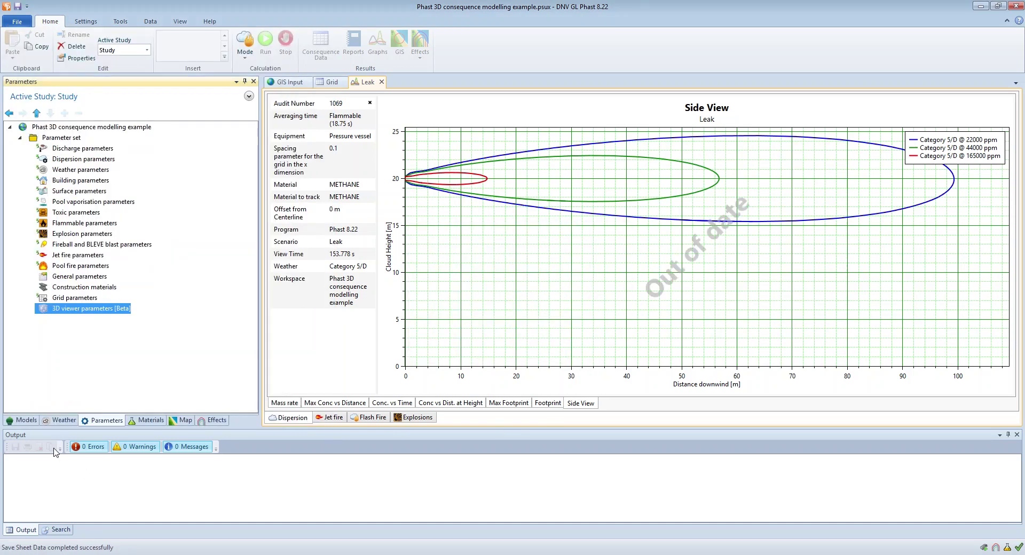
{"action": "left_click", "coordinate": [24, 421]}
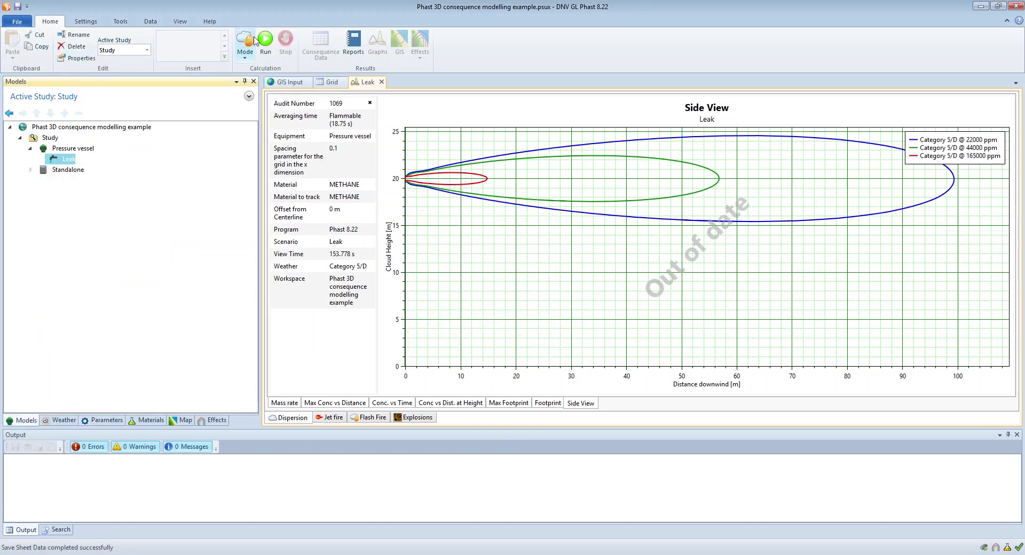
{"action": "left_click", "coordinate": [266, 39]}
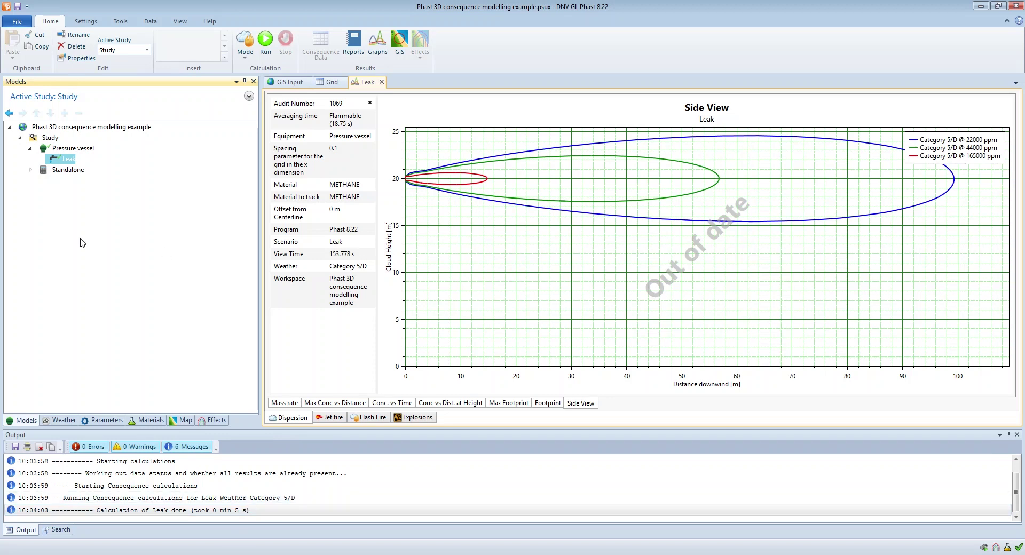
Open the Leak 3D results [Beta] view and orbit it to face the city block
{"action": "right_click", "coordinate": [62, 160]}
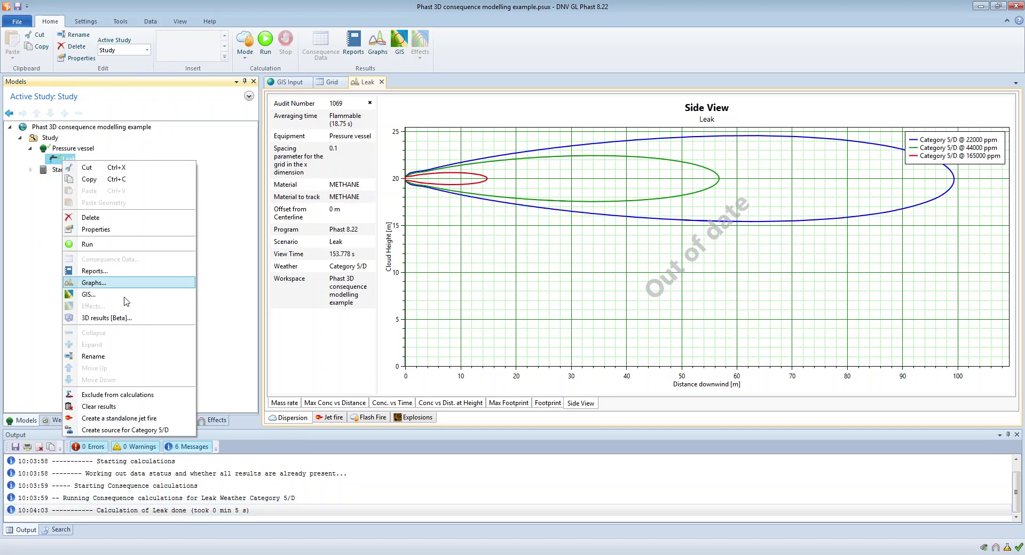
{"action": "left_click", "coordinate": [107, 319]}
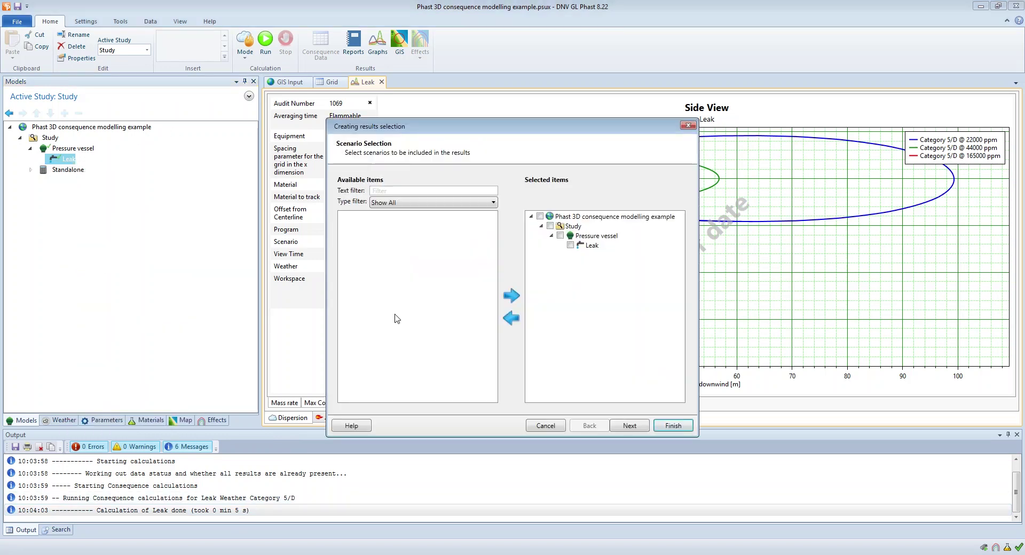
{"action": "left_click", "coordinate": [673, 428]}
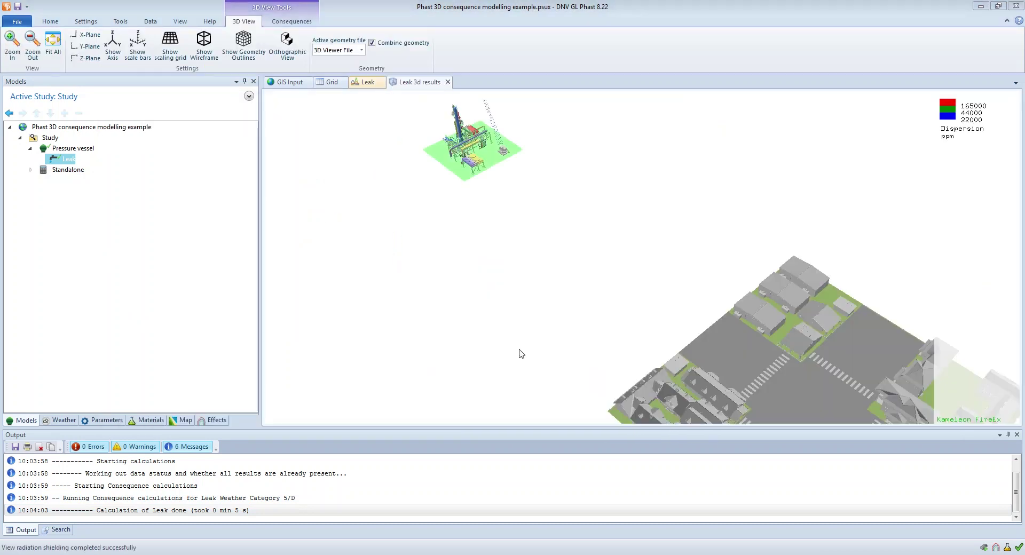
{"action": "left_click_drag", "start_coordinate": [521, 354], "coordinate": [681, 293]}
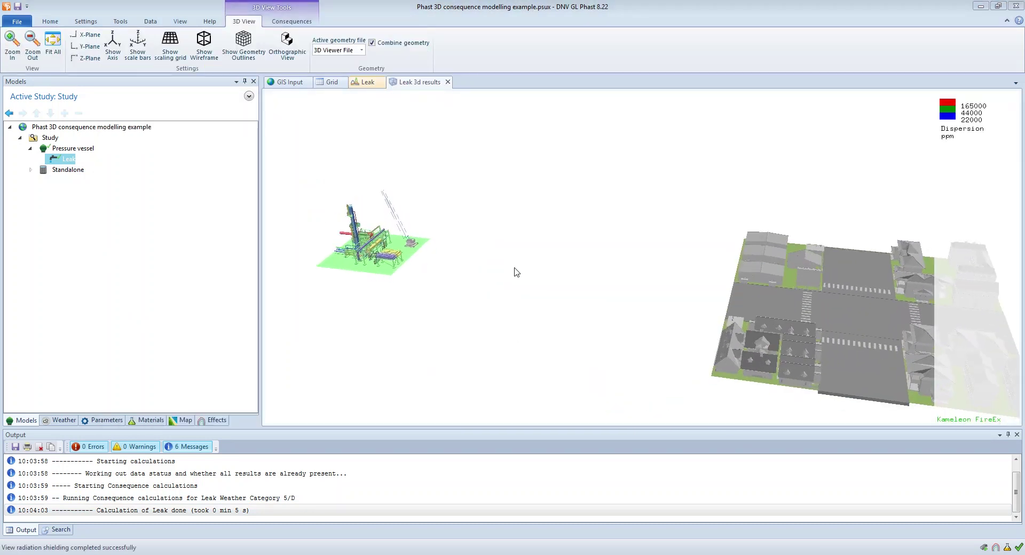
Step the cloud animation forward, then back to time 12.09, checking for the cloud
{"action": "left_click", "coordinate": [291, 21]}
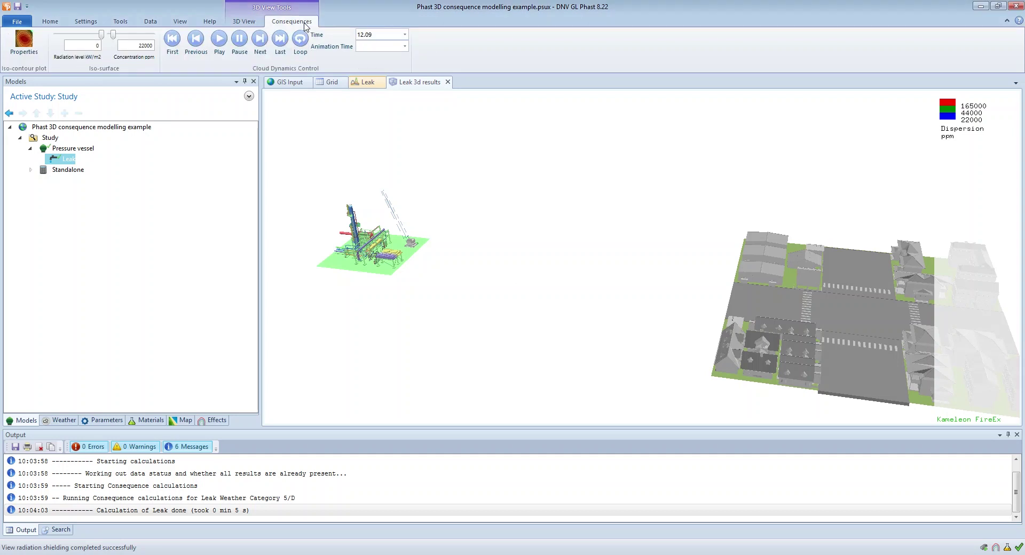
{"action": "left_click", "coordinate": [261, 39]}
{"action": "left_click", "coordinate": [196, 44]}
Close Leak 3d results and reopen 3D viewer parameters [Beta] in a narrowed window
{"action": "left_click", "coordinate": [447, 82]}
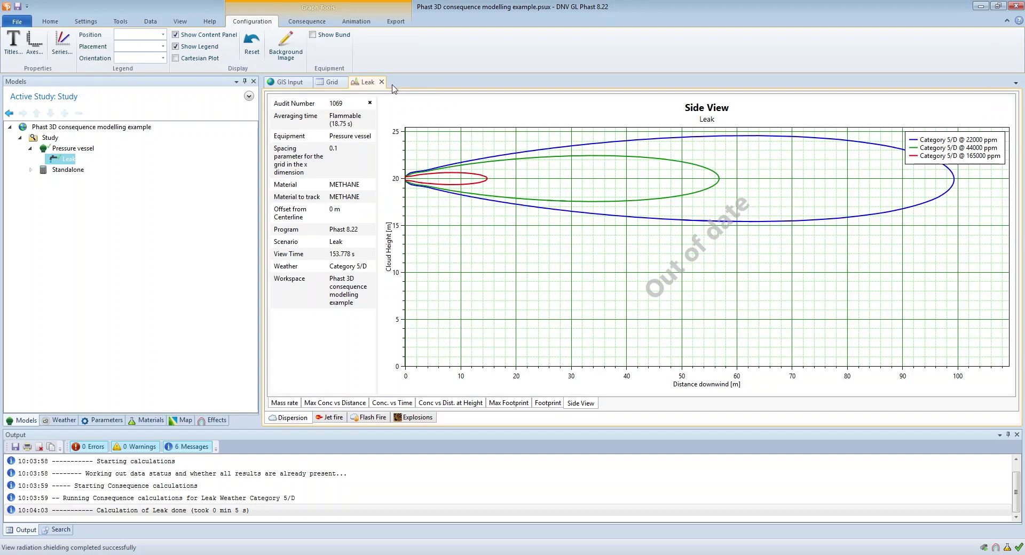
{"action": "left_click", "coordinate": [102, 420]}
{"action": "left_click", "coordinate": [92, 309]}
{"action": "double_click", "coordinate": [93, 309]}
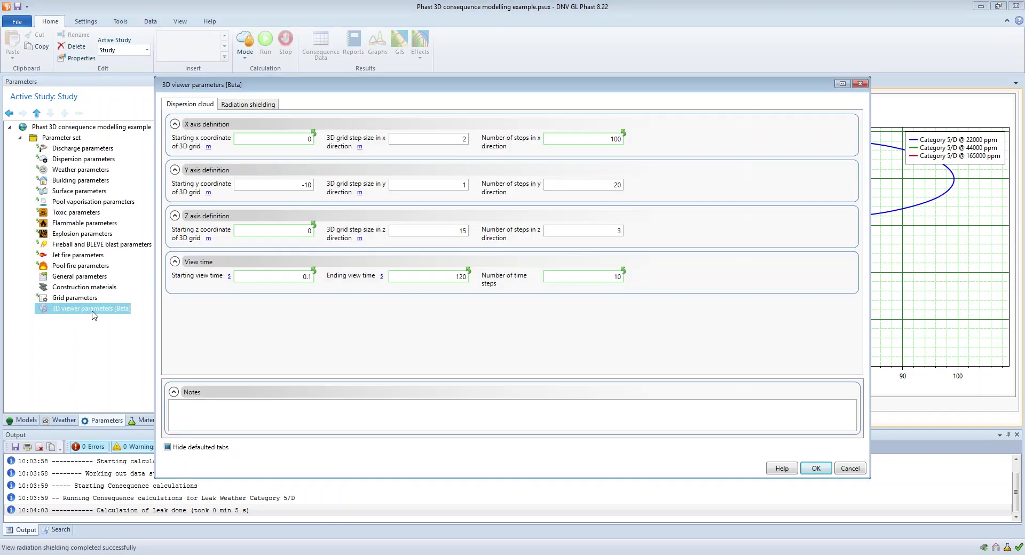
{"action": "left_click_drag", "start_coordinate": [876, 227], "coordinate": [438, 227]}
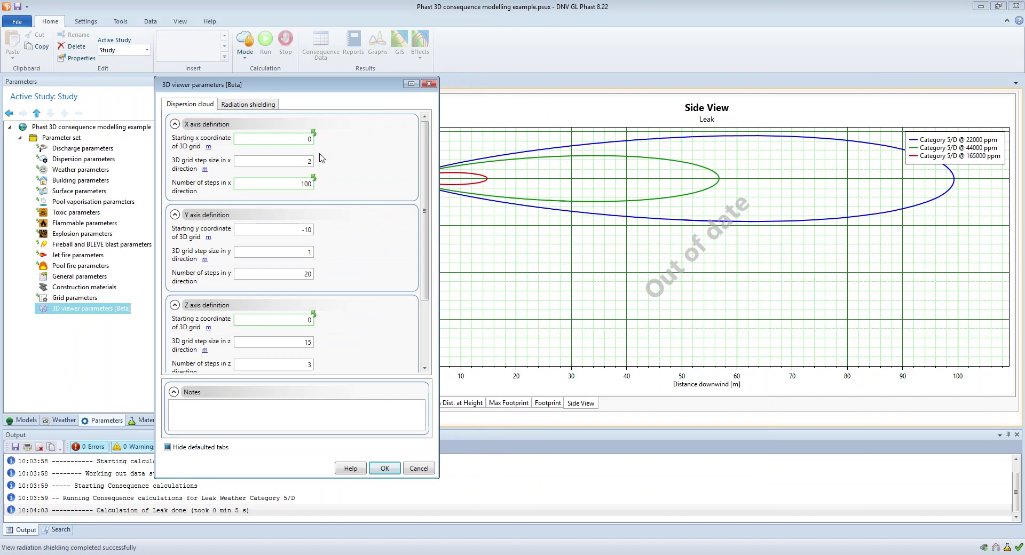
{"action": "left_click_drag", "start_coordinate": [303, 92], "coordinate": [158, 44]}
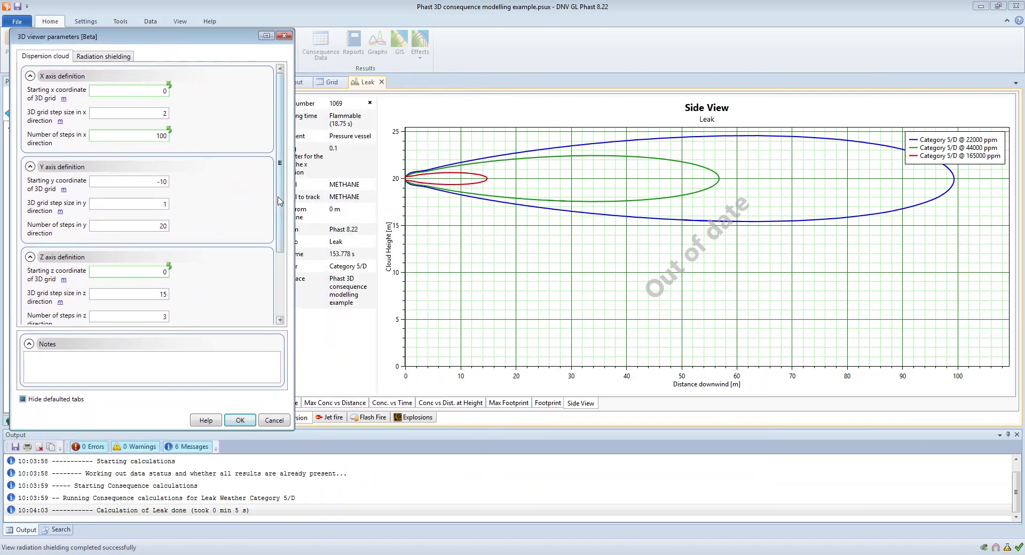
{"action": "left_click_drag", "start_coordinate": [277, 203], "coordinate": [279, 247]}
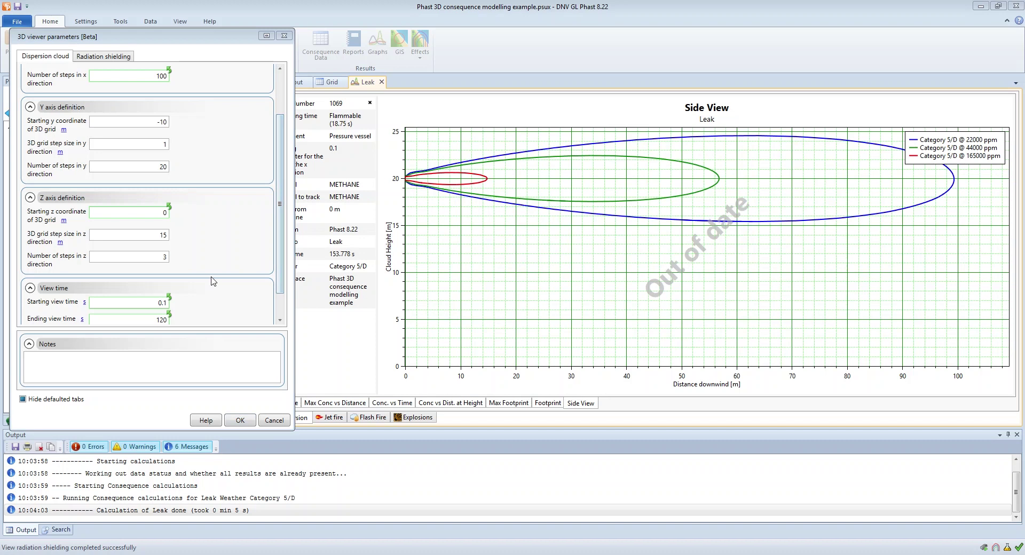
Set the Z step size to 2 and the number of Z steps to 15, then apply
{"action": "left_click", "coordinate": [152, 235]}
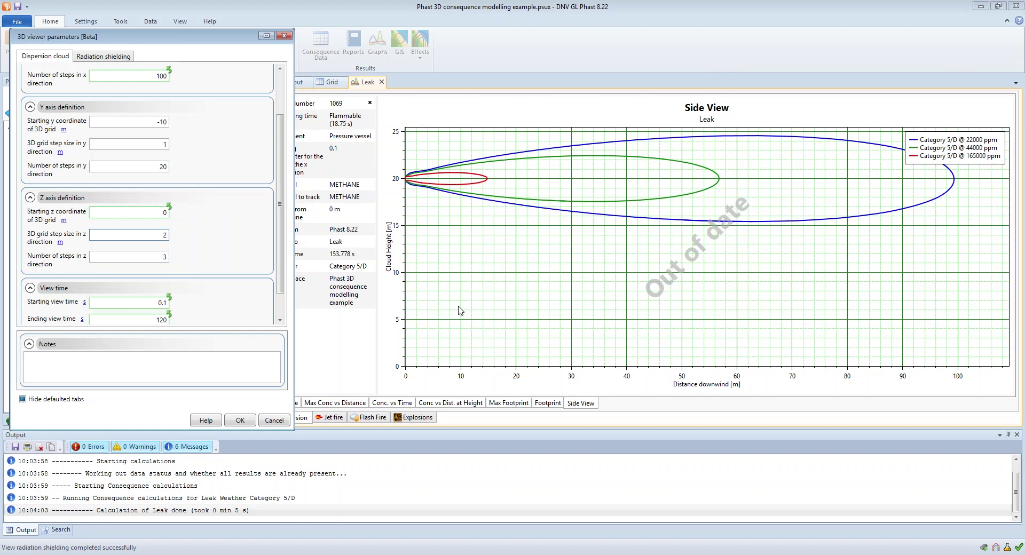
{"action": "key", "text": "Tab"}
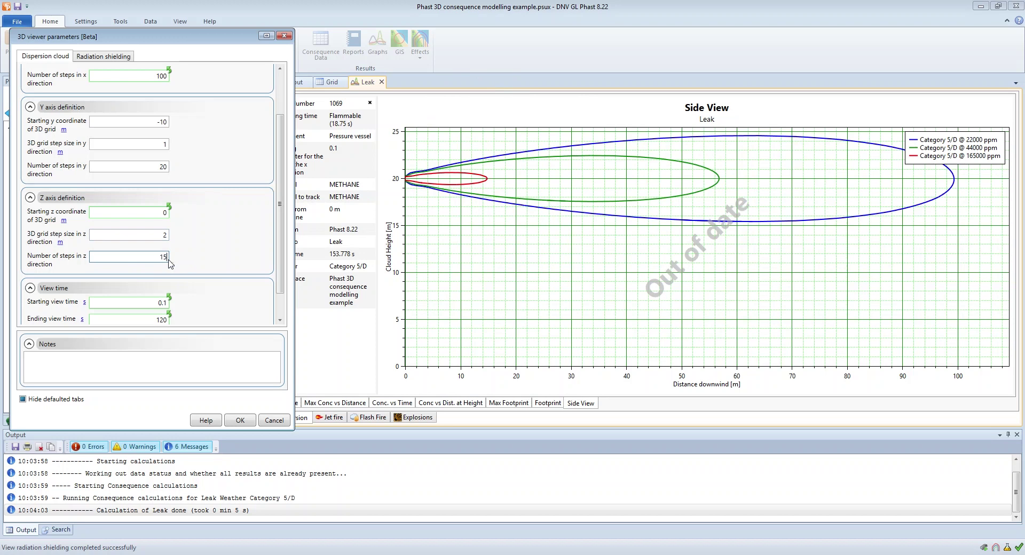
{"action": "left_click", "coordinate": [240, 420]}
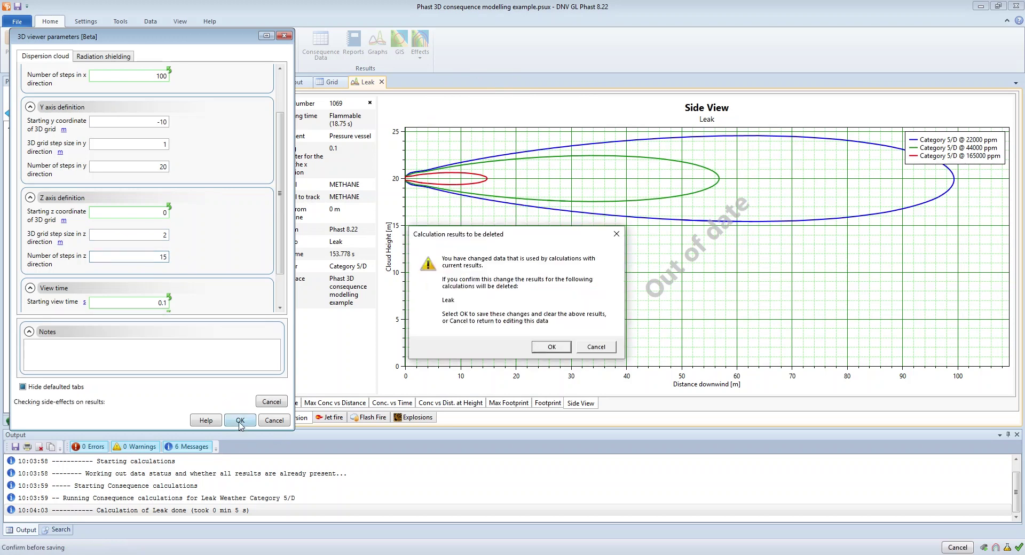
Confirm deleting the Leak results and rerun the calculation, finishing with 0 errors and 0 warnings
{"action": "left_click", "coordinate": [545, 348]}
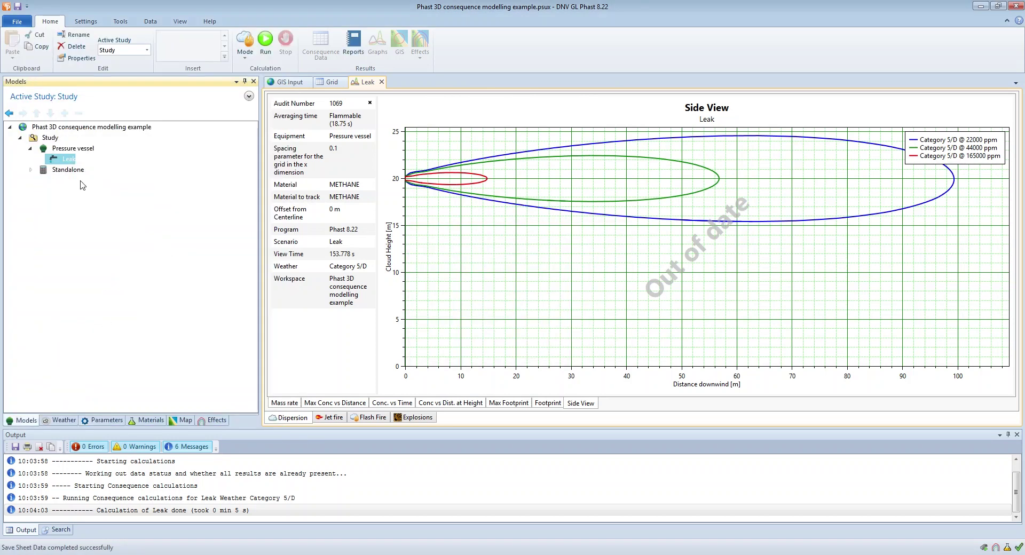
{"action": "left_click", "coordinate": [266, 42]}
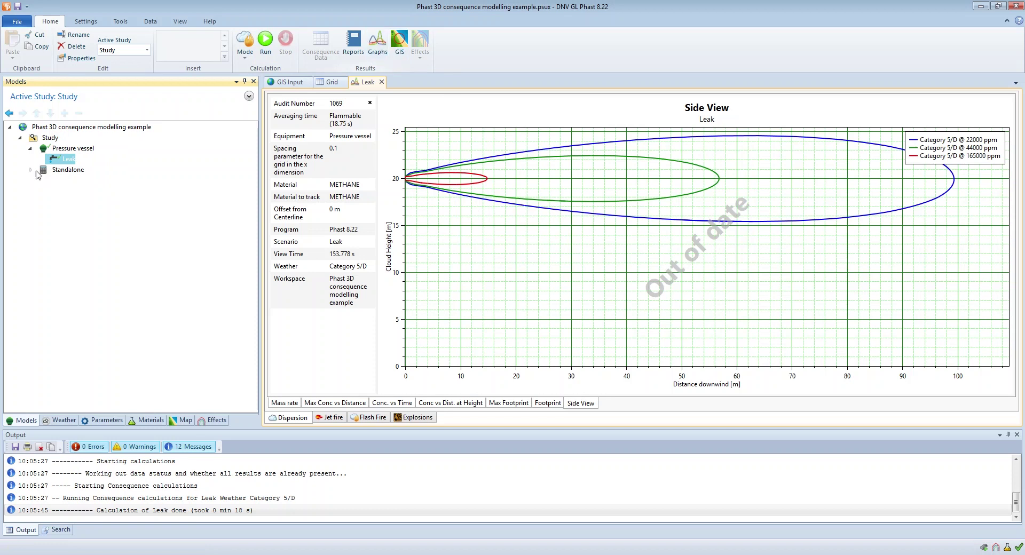
Open the Leak 3D results [Beta] and orbit to see the blue cloud reaching the town
{"action": "right_click", "coordinate": [70, 159]}
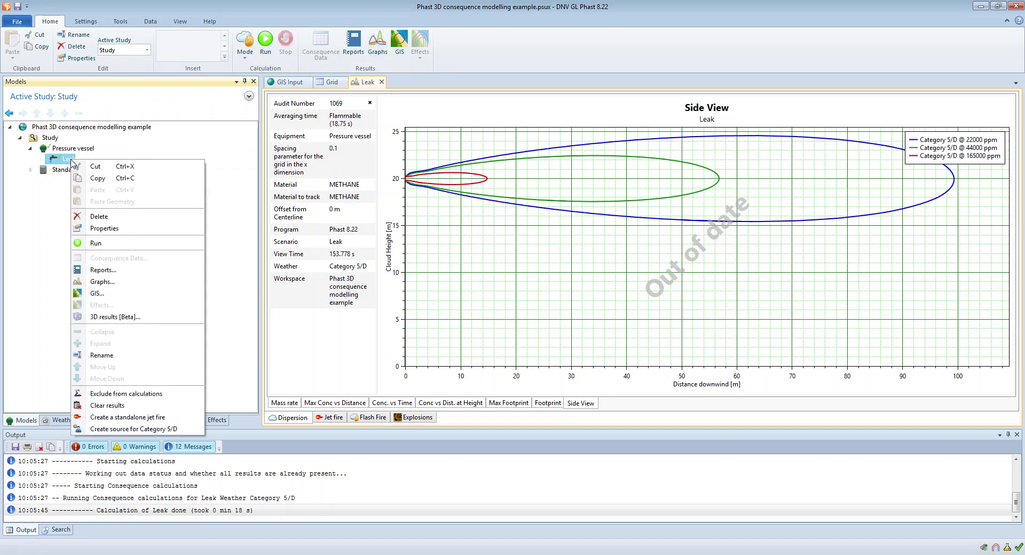
{"action": "left_click", "coordinate": [111, 318]}
{"action": "left_click", "coordinate": [672, 422]}
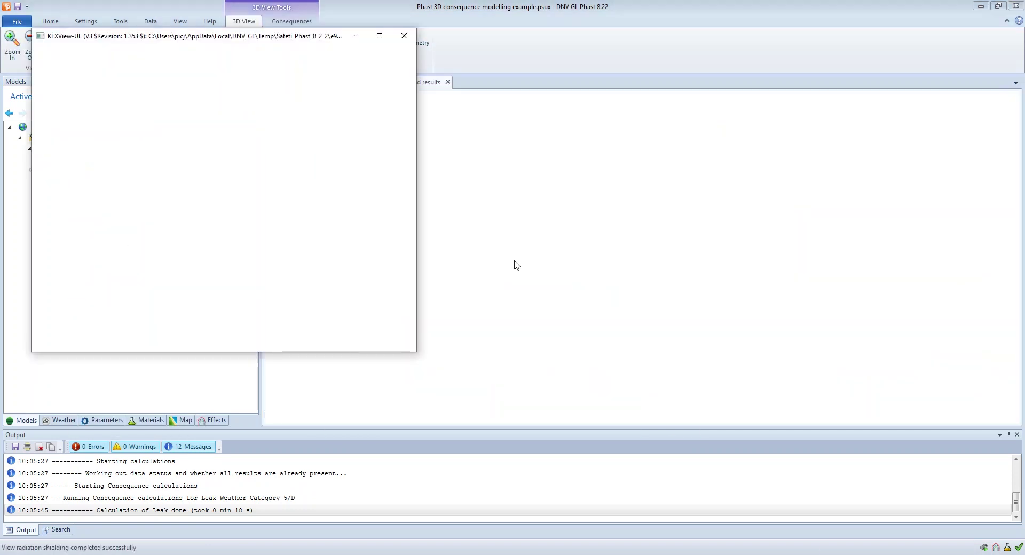
{"action": "left_click_drag", "start_coordinate": [516, 265], "coordinate": [722, 211]}
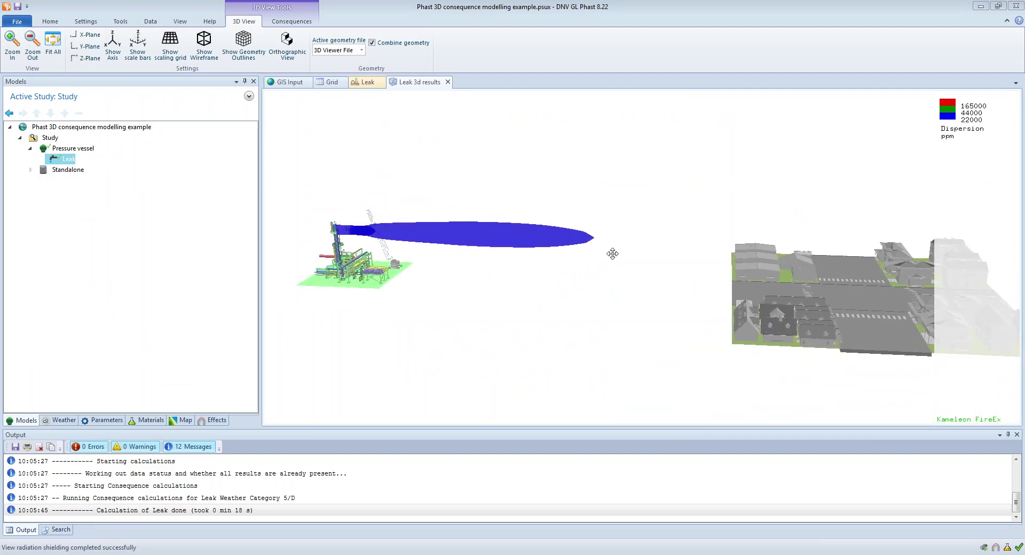
{"action": "left_click_drag", "start_coordinate": [613, 253], "coordinate": [609, 188]}
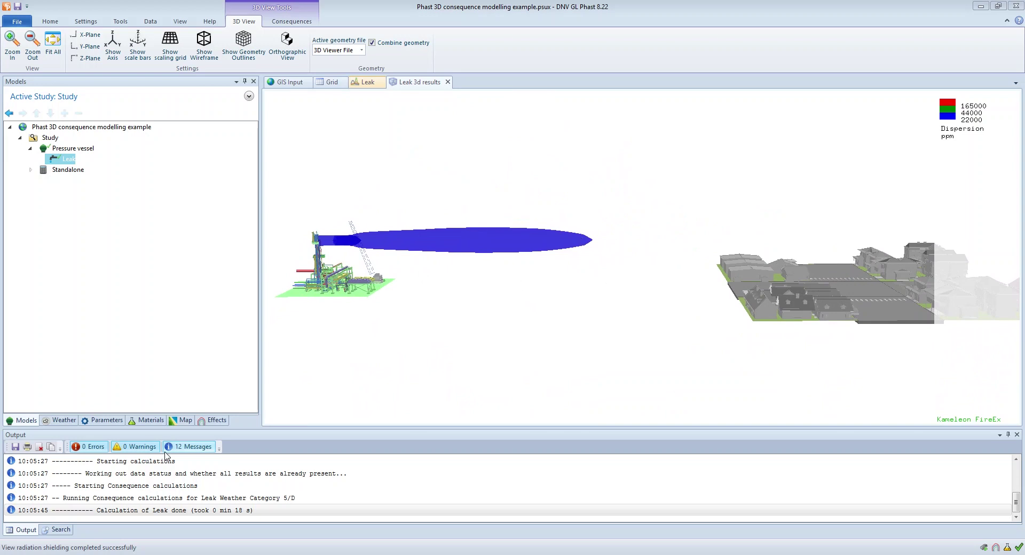
{"action": "left_click", "coordinate": [106, 422]}
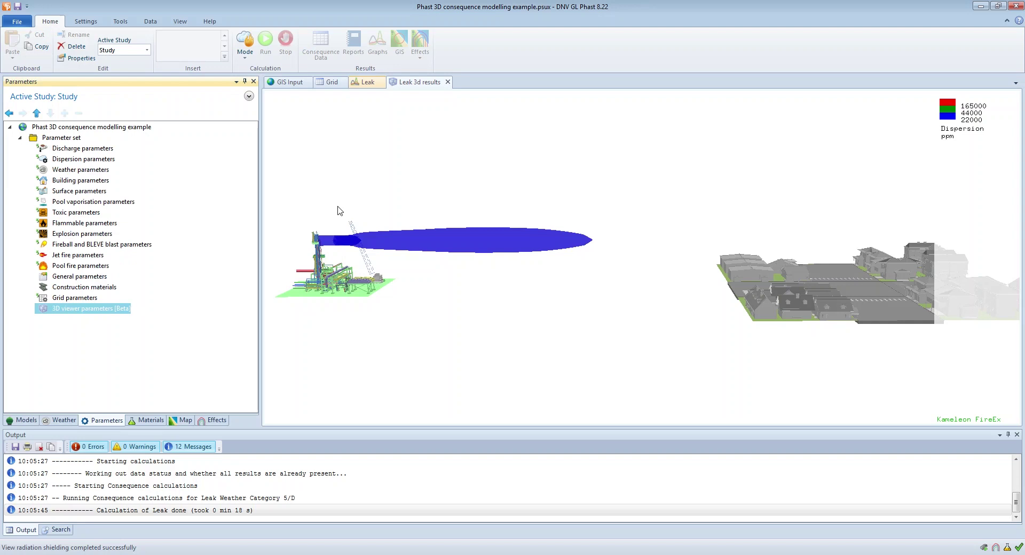
Bring back the Leak graphs and show the Cloud Footprint with 22000, 44000 and 165000 ppm contours
{"action": "left_click", "coordinate": [366, 84]}
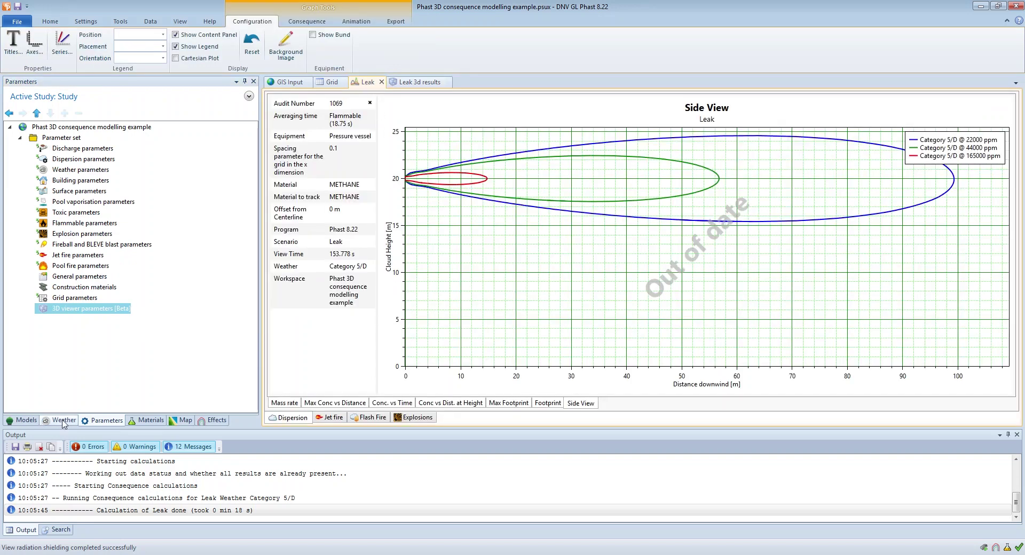
{"action": "left_click", "coordinate": [548, 407]}
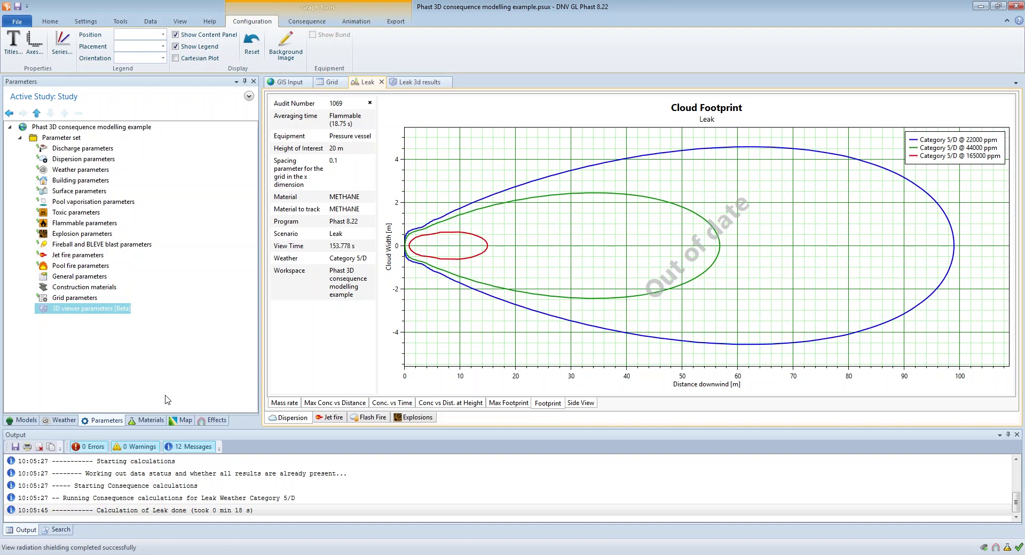
Reopen the 3D viewer parameters [Beta] and dock it as a narrow window at the left edge
{"action": "double_click", "coordinate": [77, 309]}
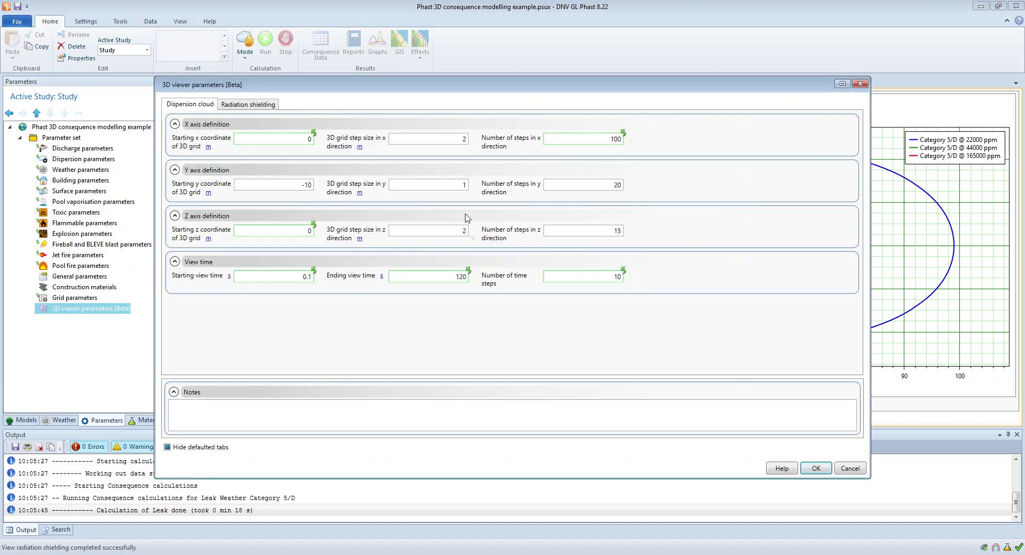
{"action": "left_click_drag", "start_coordinate": [869, 268], "coordinate": [390, 267]}
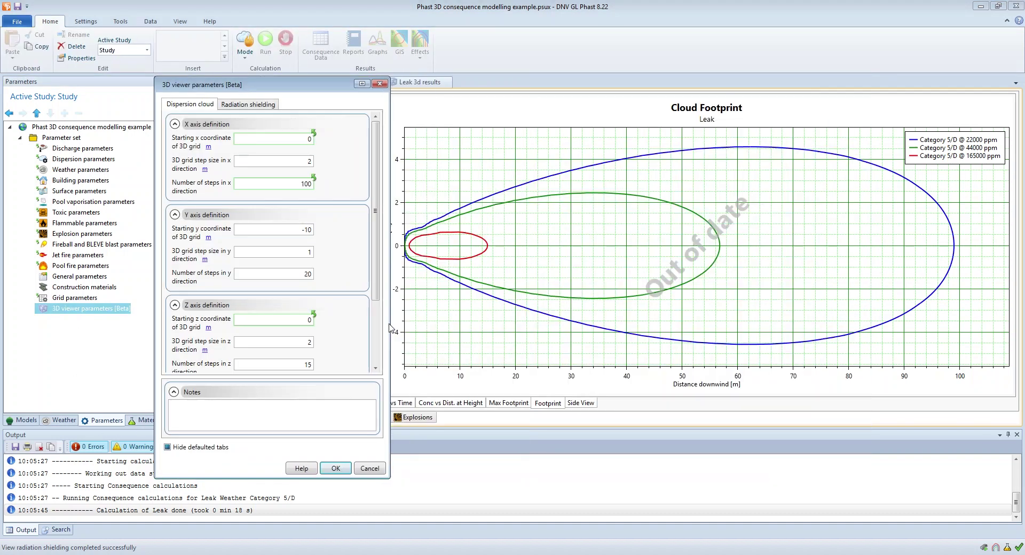
{"action": "left_click_drag", "start_coordinate": [261, 82], "coordinate": [115, 54]}
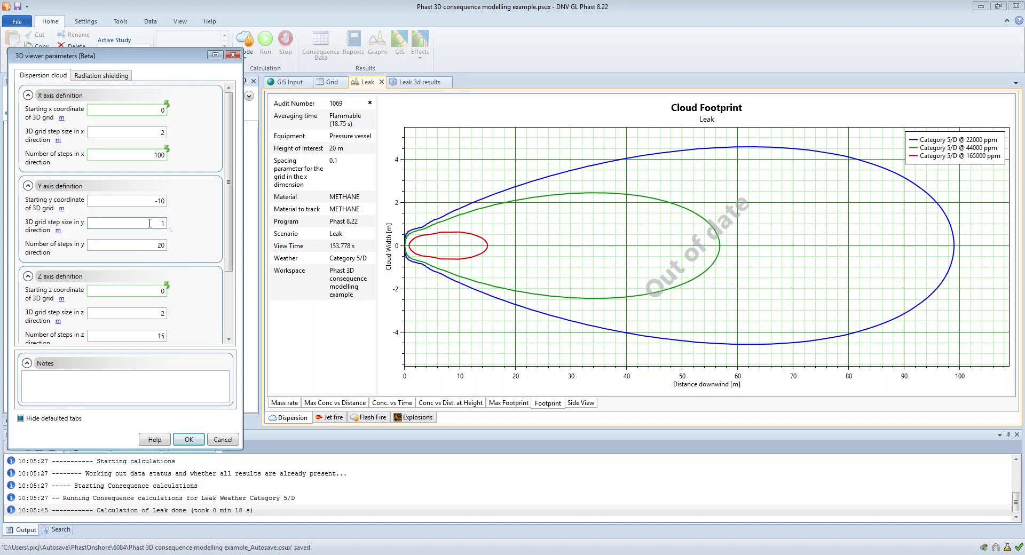
Check the Y grid's 20 steps, then confirm the 3D viewer parameters with OK
{"action": "left_click", "coordinate": [151, 245]}
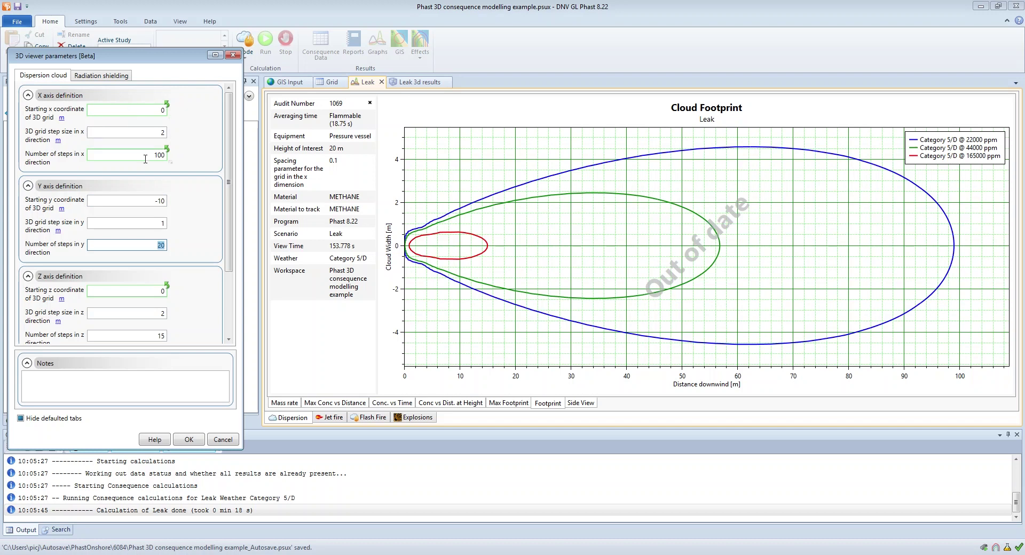
{"action": "left_click", "coordinate": [189, 440]}
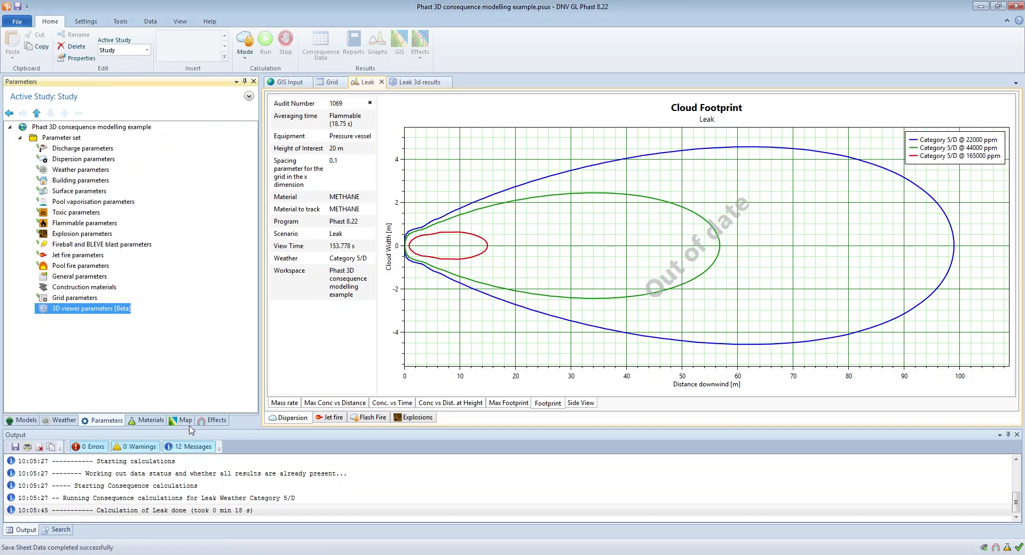